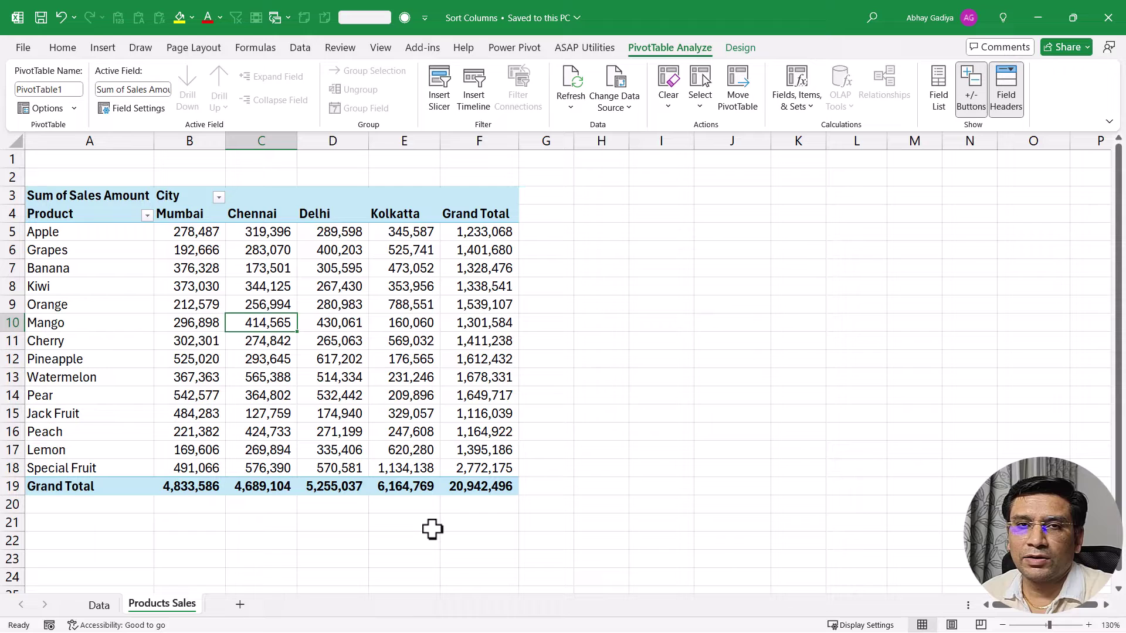
- Reset the pivot's source range to Data!$B$2:$H$998, refreshing the grand total to 23,142,046
click(315, 315)
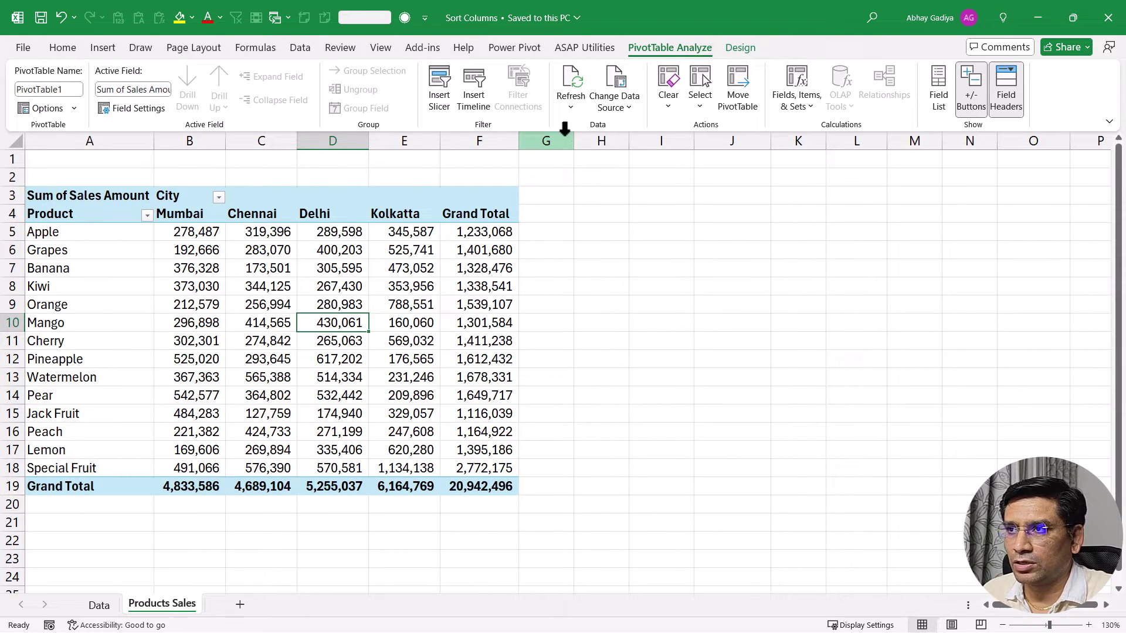
click(617, 100)
click(631, 130)
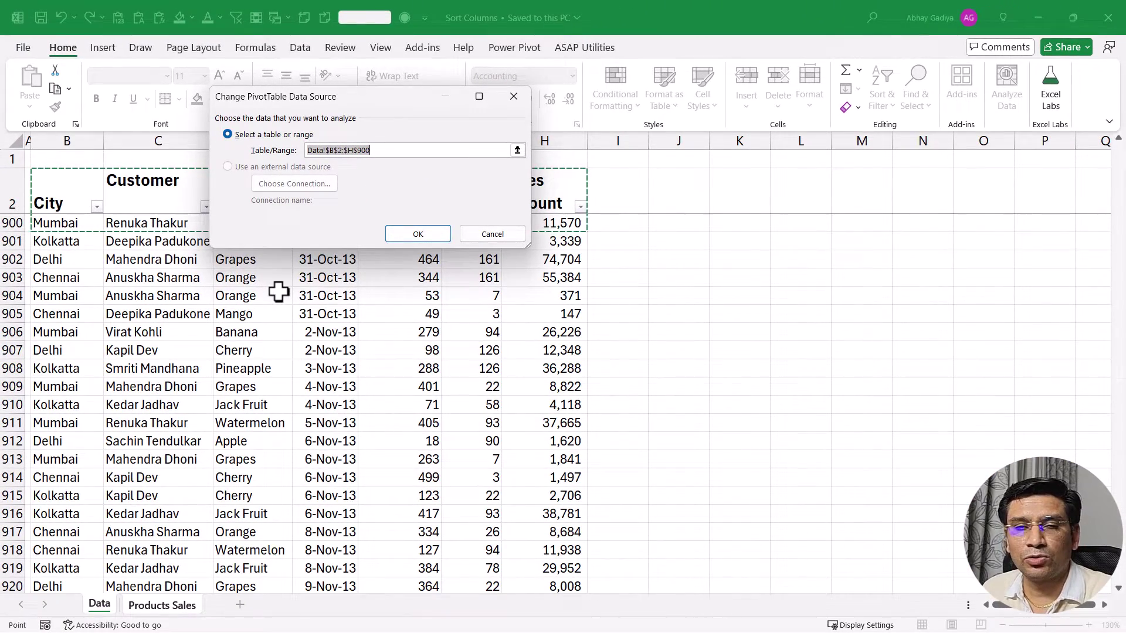
click(517, 150)
click(89, 188)
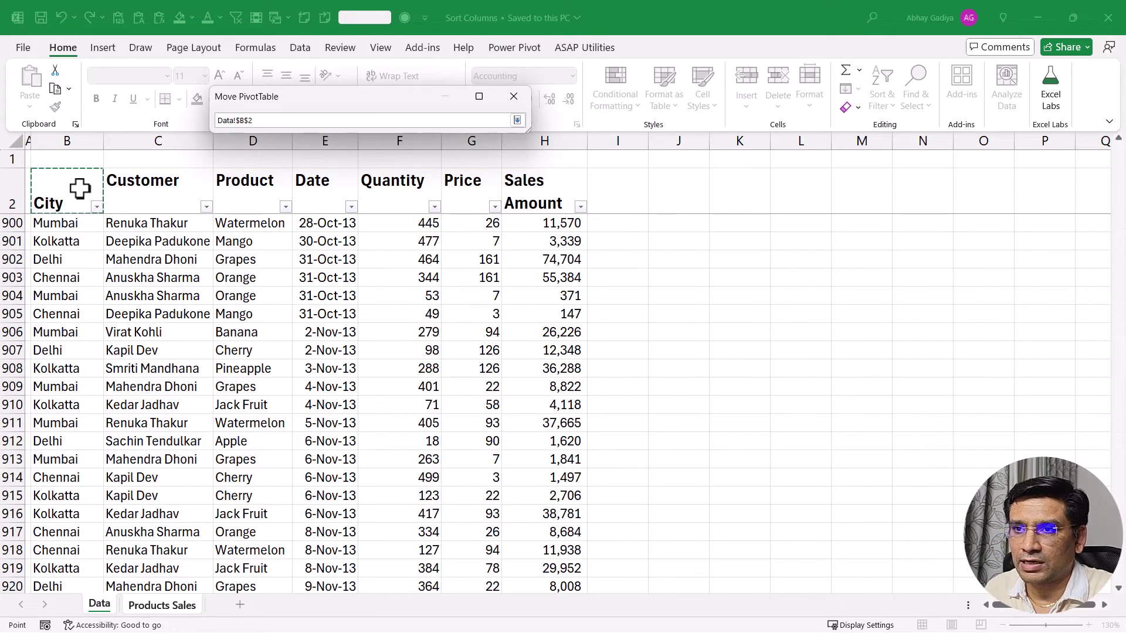
key(ctrl+shift+Right)
key(ctrl+shift+Down)
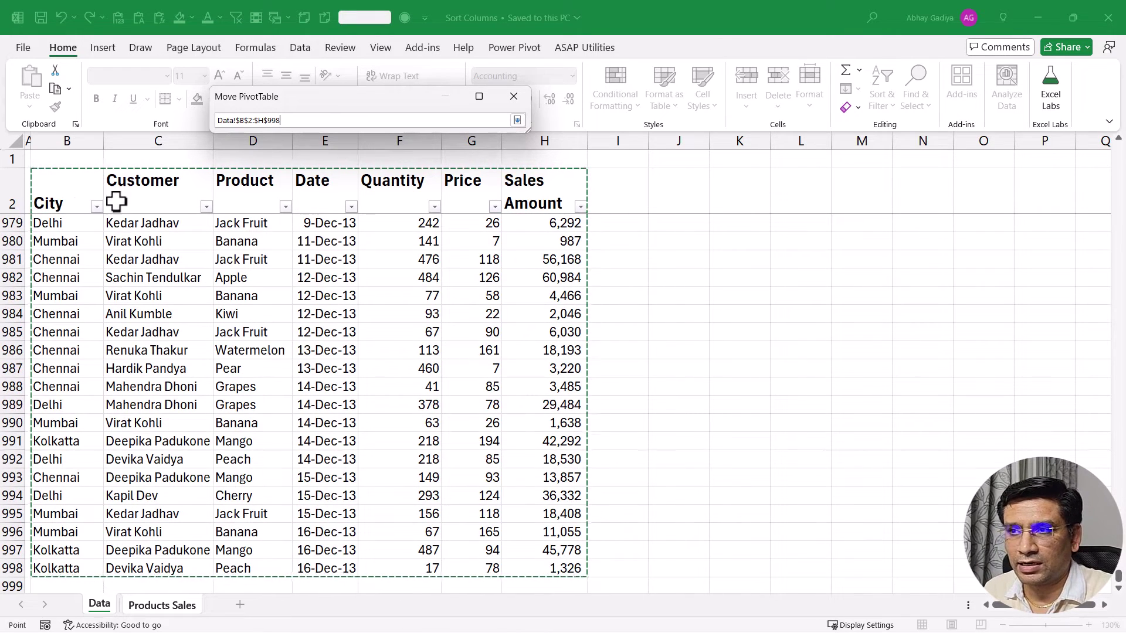
click(517, 121)
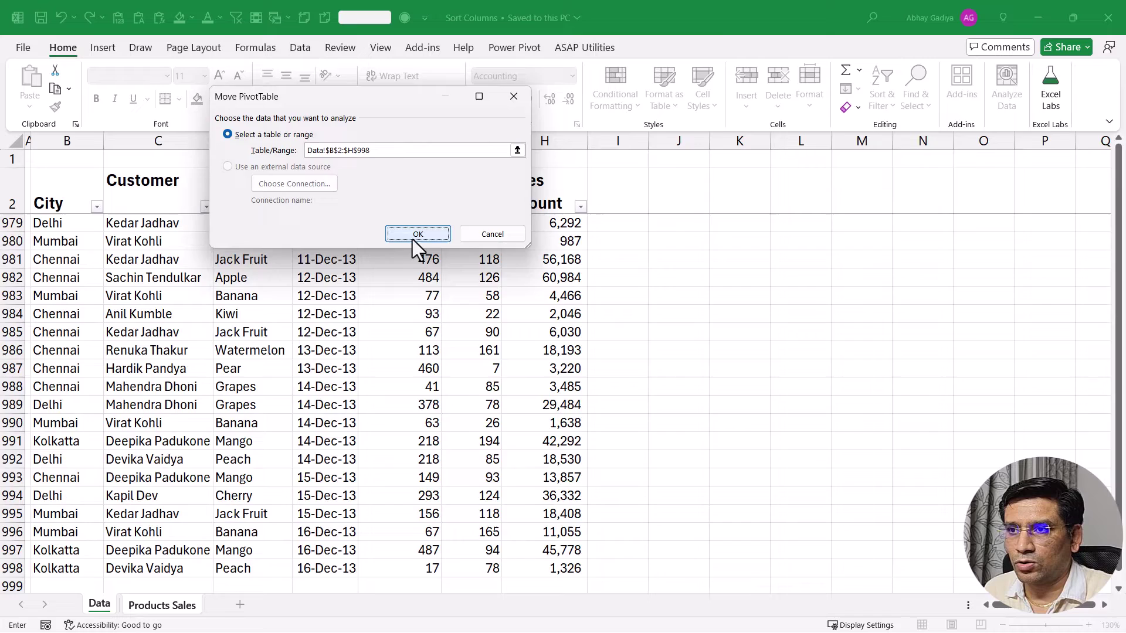
click(413, 239)
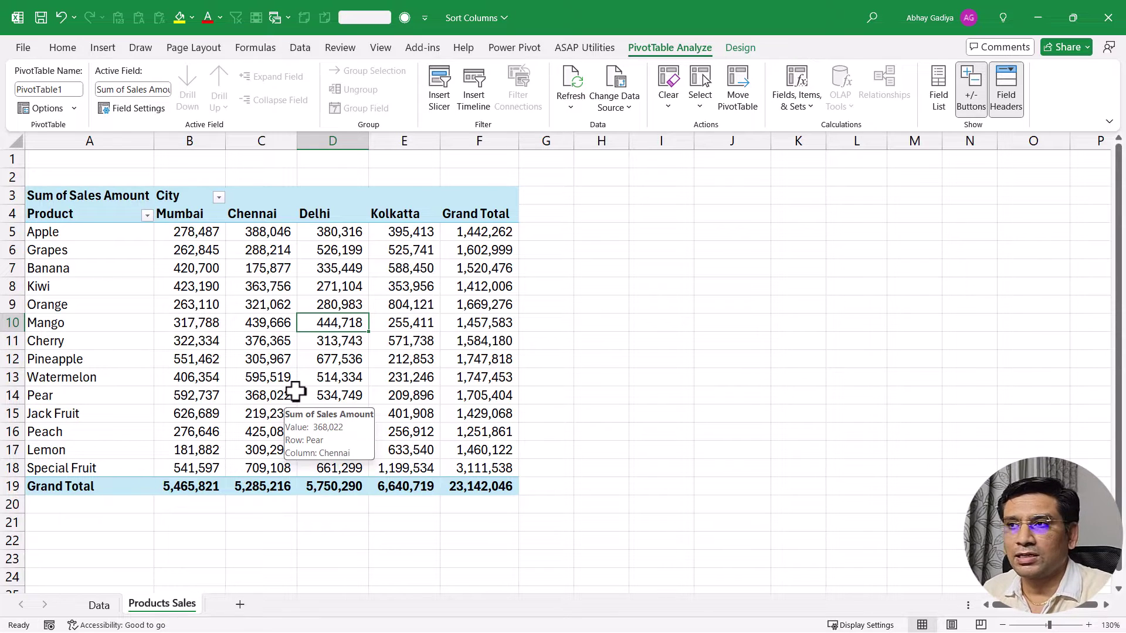
- List the pivot's calculated formulas on a new sheet, showing Special Fruit = Apple + Orange
click(803, 111)
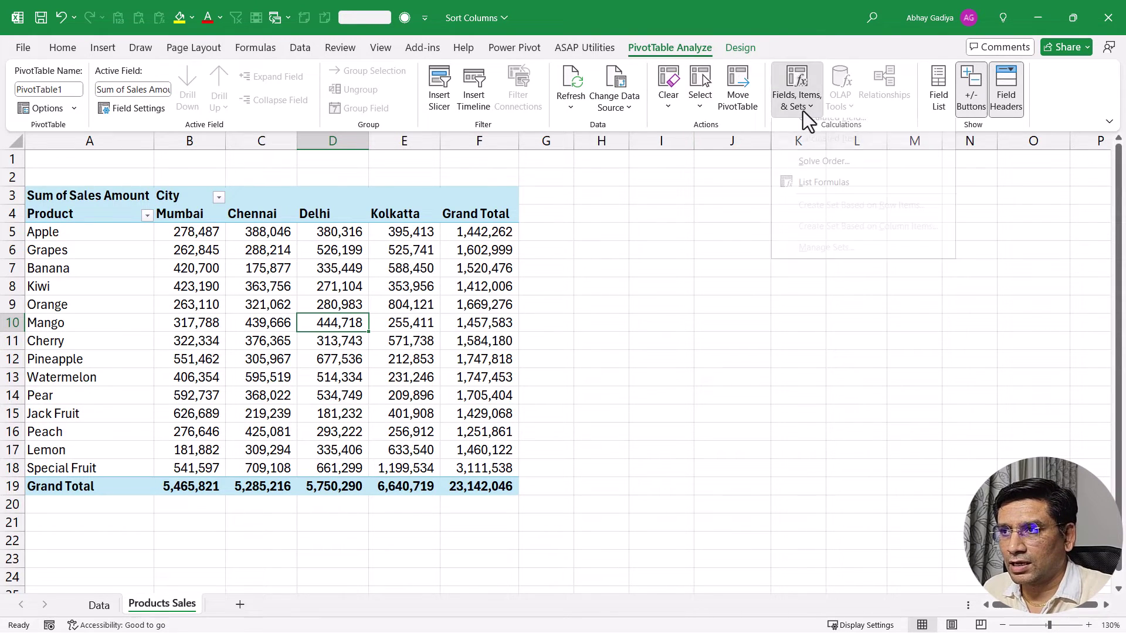
click(819, 194)
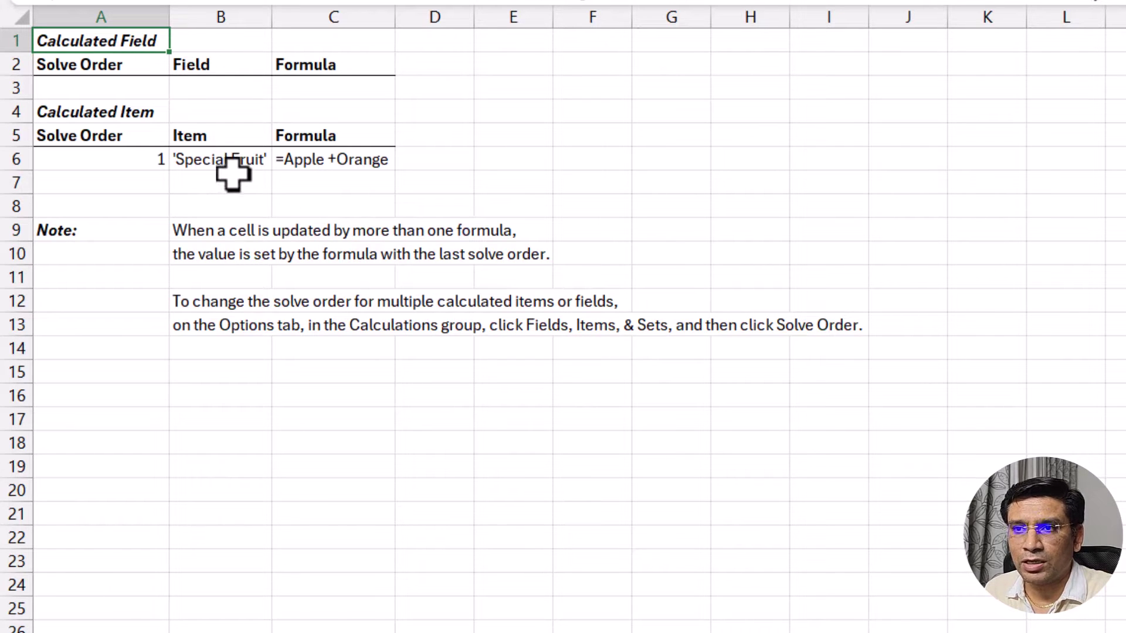
click(231, 144)
click(231, 161)
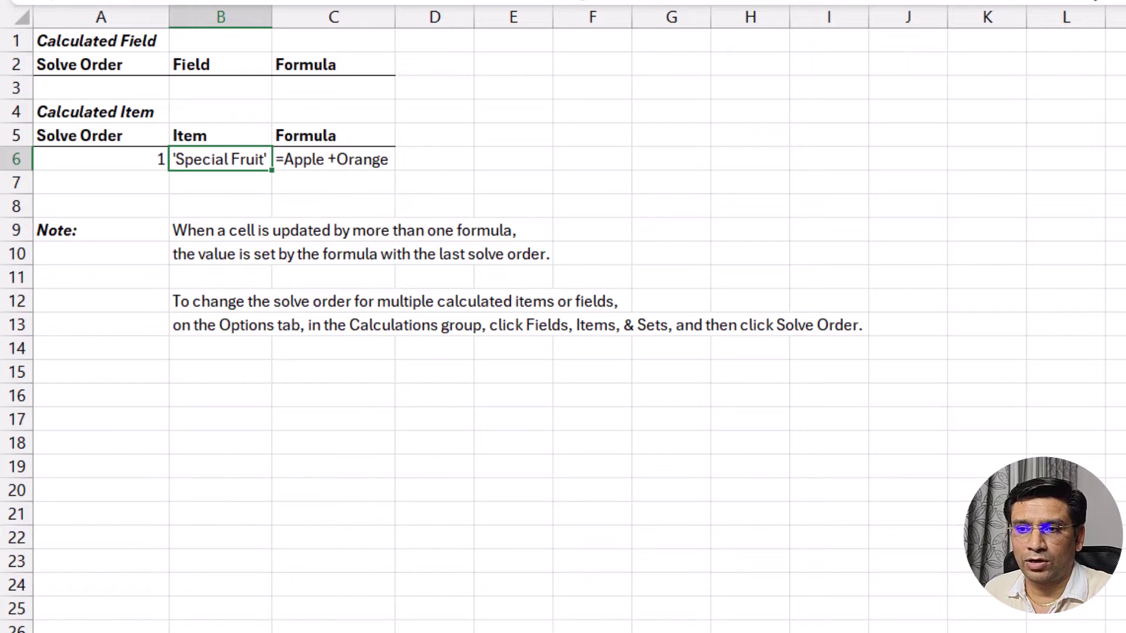
- Confirm the Data sheet's Product filter has no Special Fruit, then reselect Special Fruit in the pivot
key(ctrl+Page_Up)
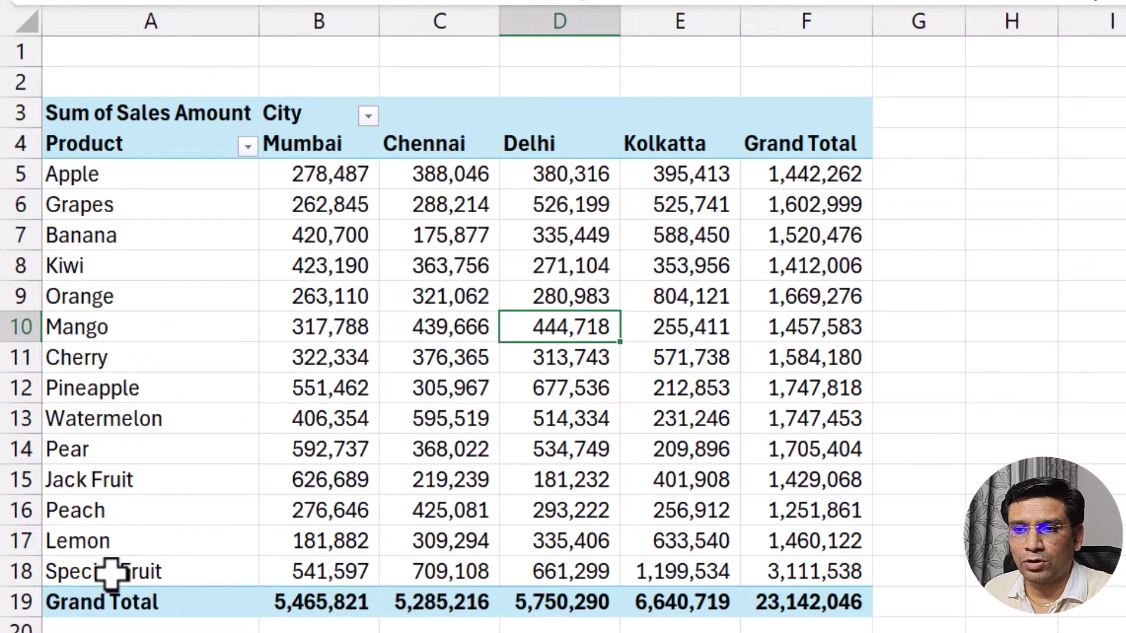
click(22, 570)
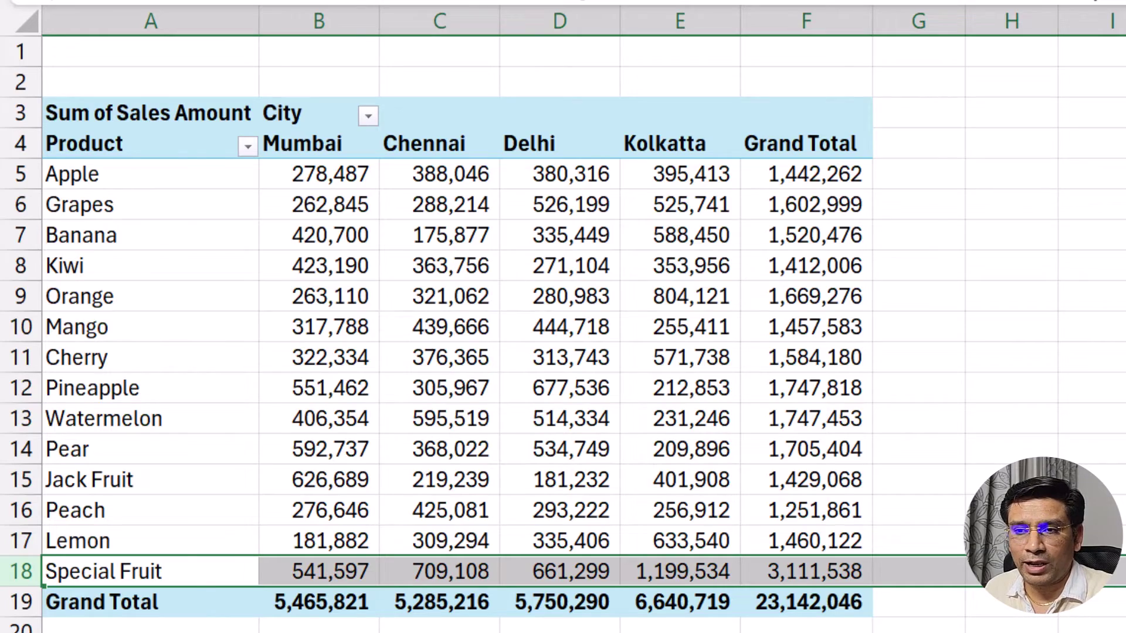
key(ctrl+Page_Down)
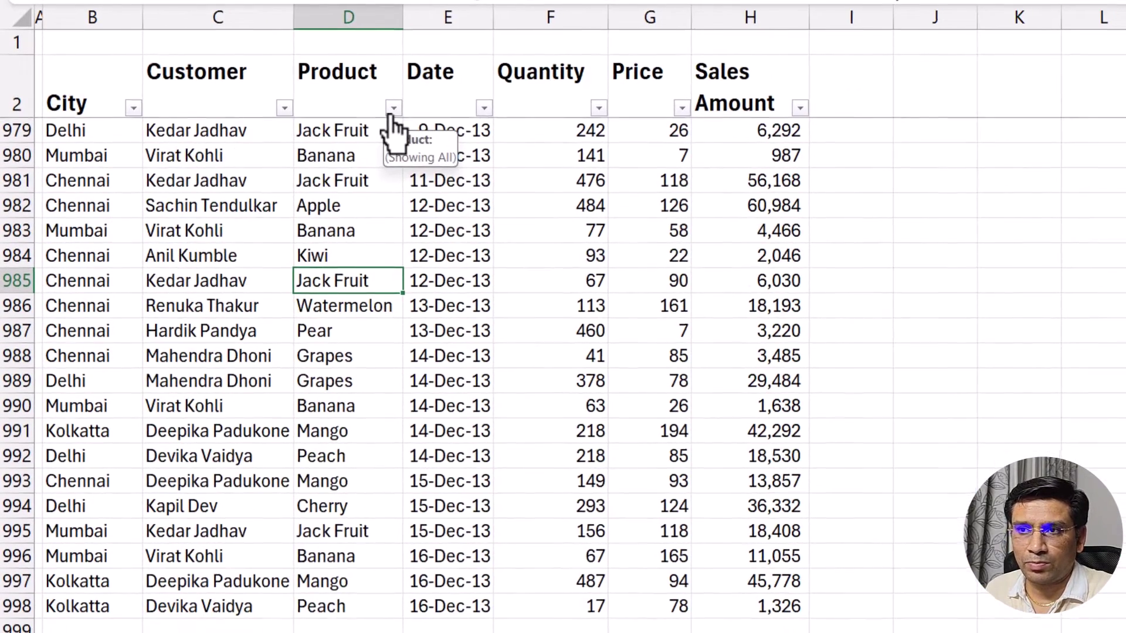
click(392, 109)
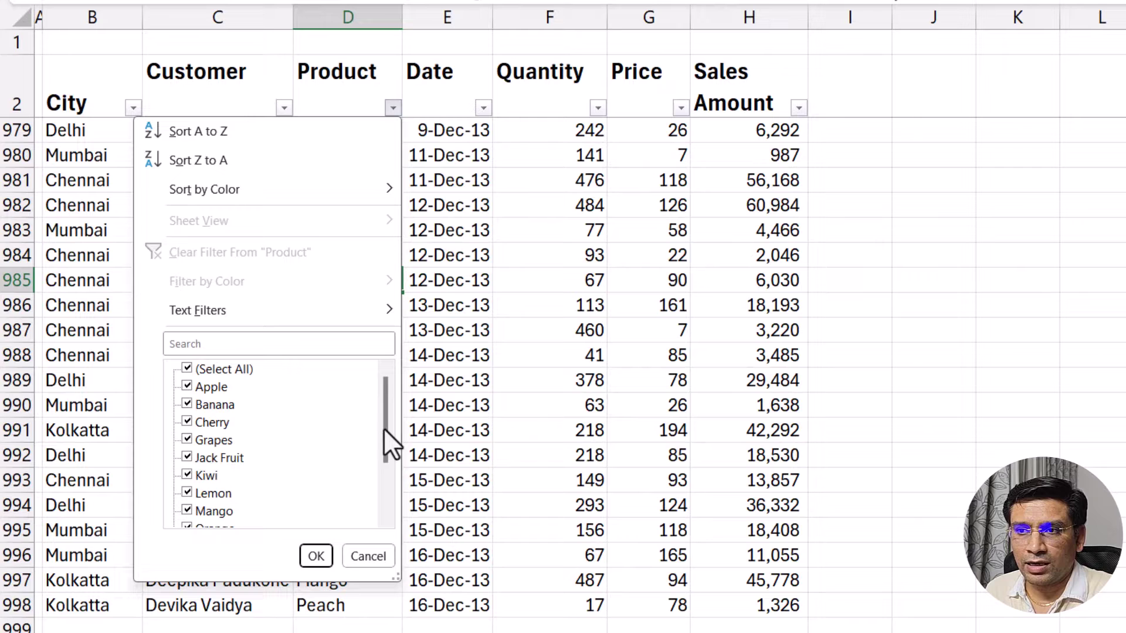
drag(384, 428, 388, 491)
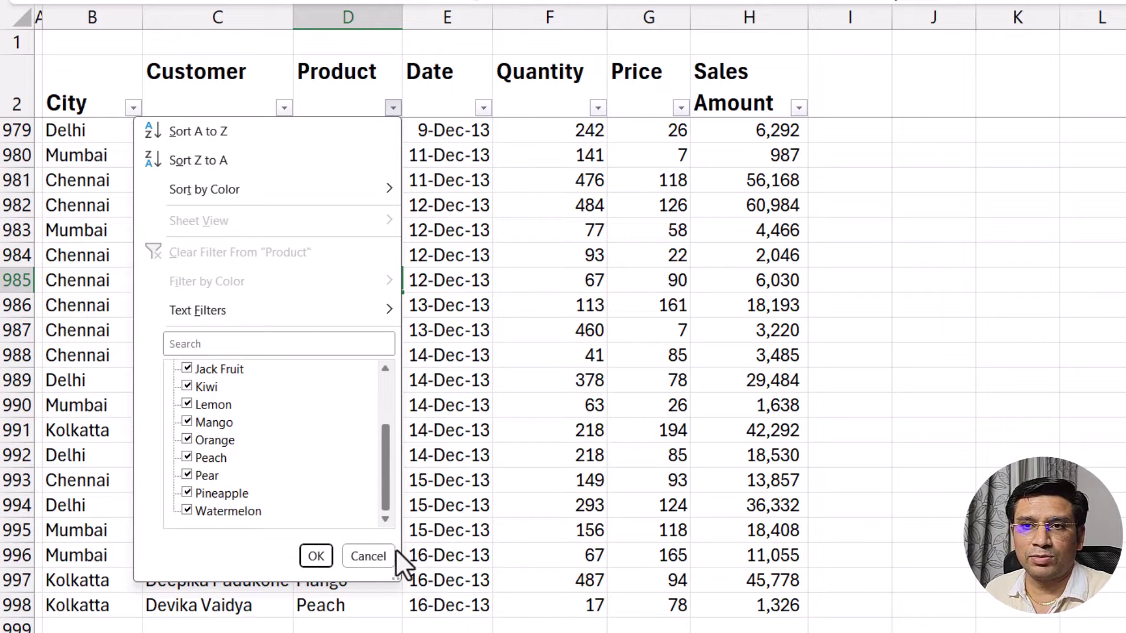
click(380, 556)
key(ctrl+Page_Up)
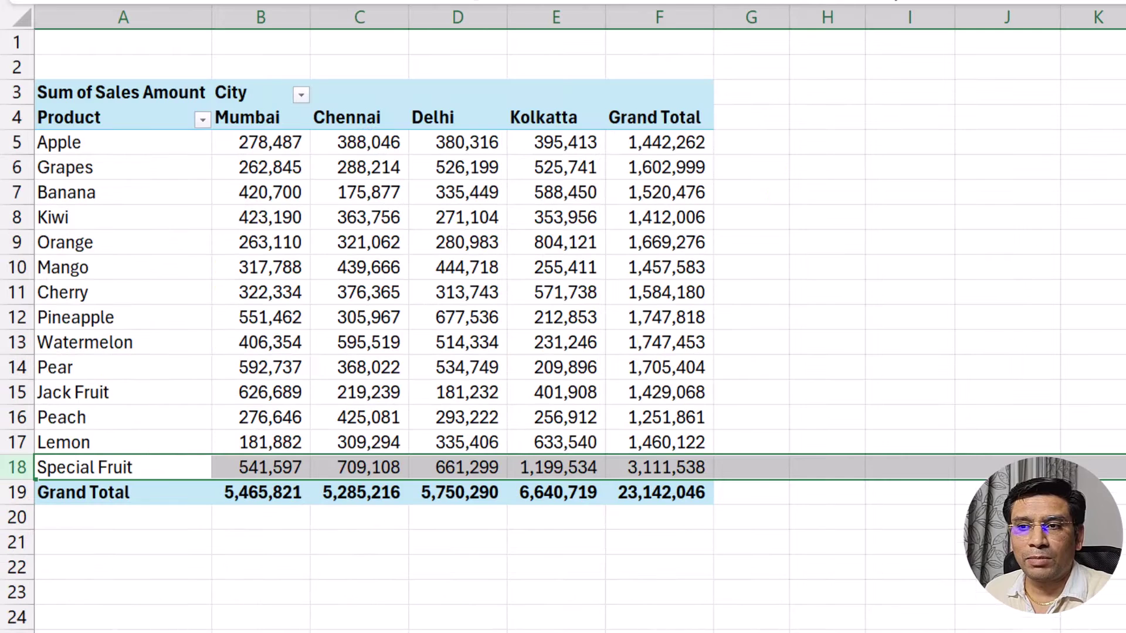
click(151, 467)
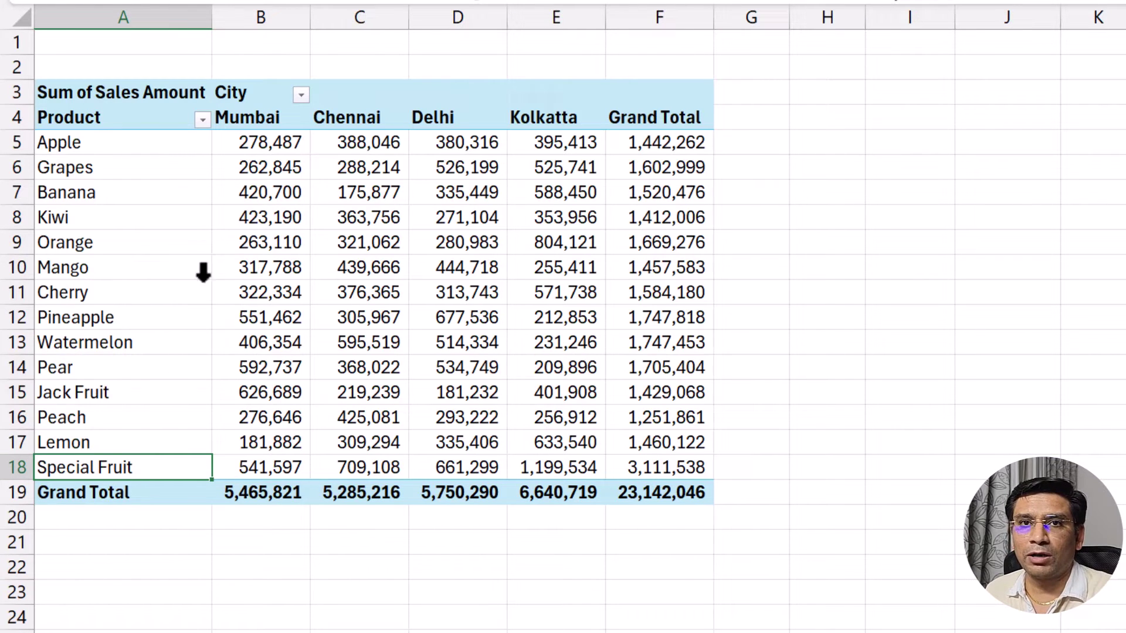
- Uncheck Special Fruit in the pivot's Product filter, dropping the grand total to 20,030,508
click(202, 119)
scroll(141, 417, down, 3)
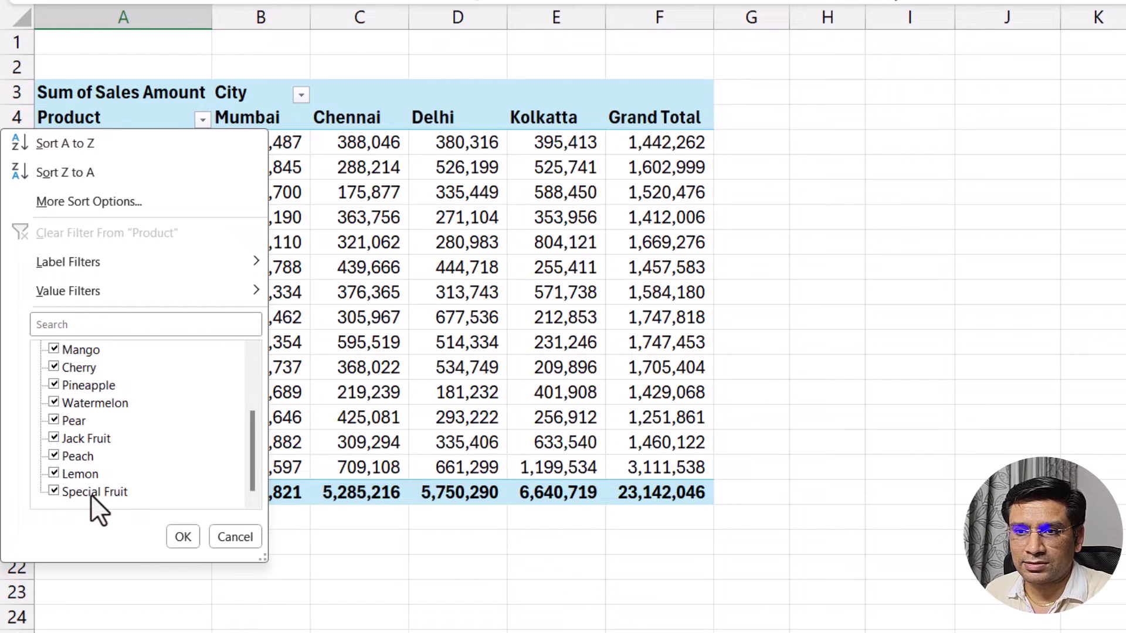
click(53, 491)
click(183, 538)
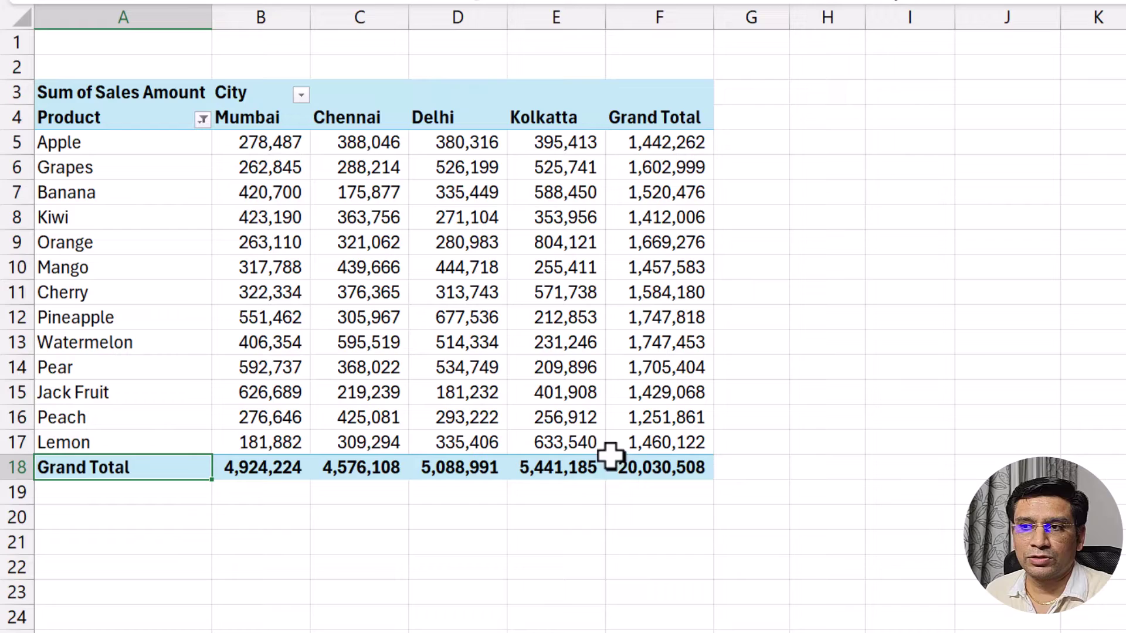
mouse_move(467, 351)
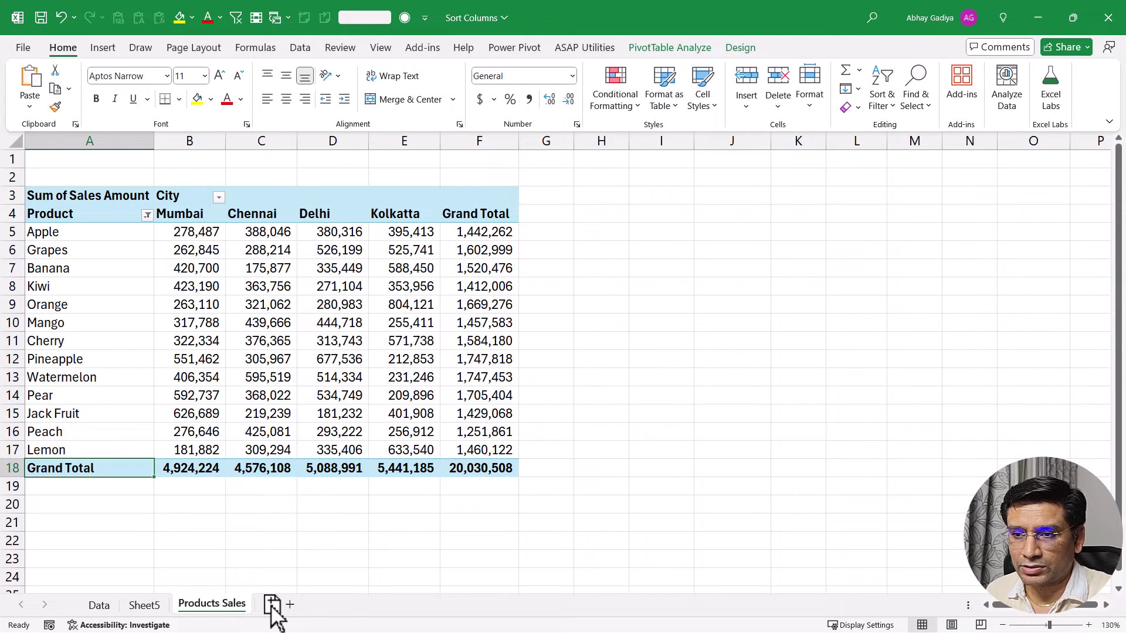
- Duplicate the Products Sales sheet and remove Product from the copied pivot's row labels
drag(273, 613, 309, 615)
right_click(254, 311)
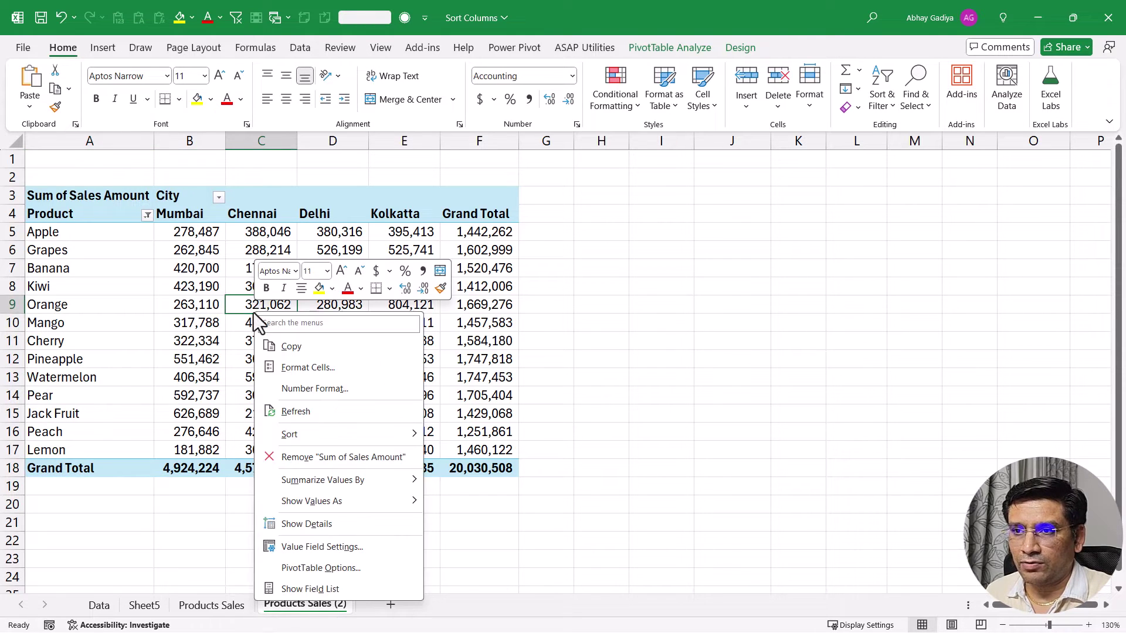
click(316, 588)
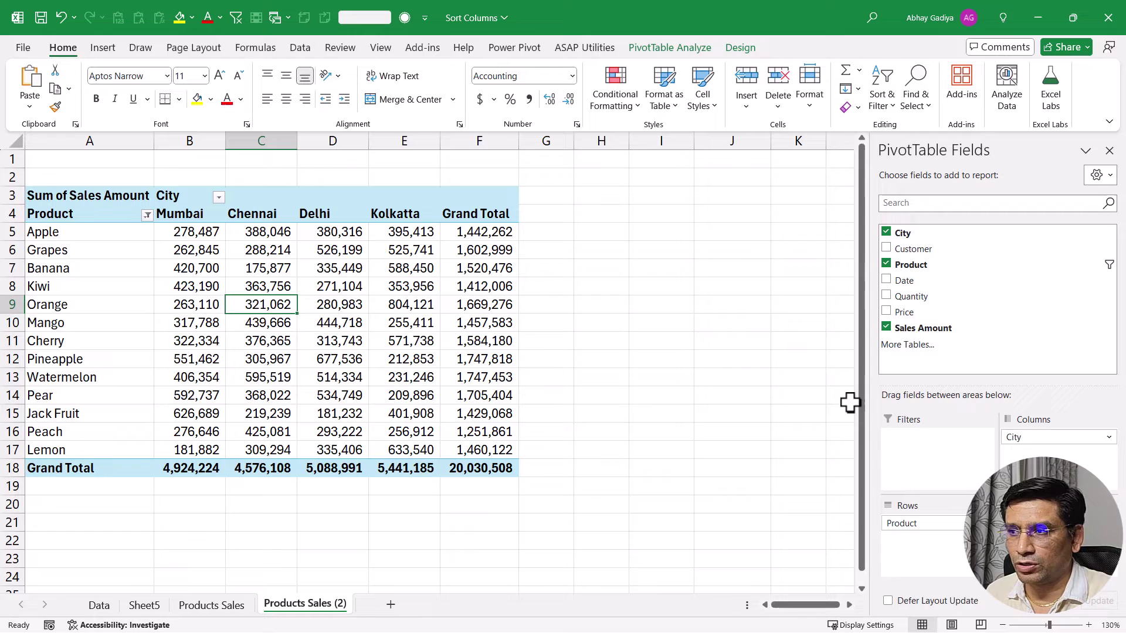
drag(923, 523, 915, 551)
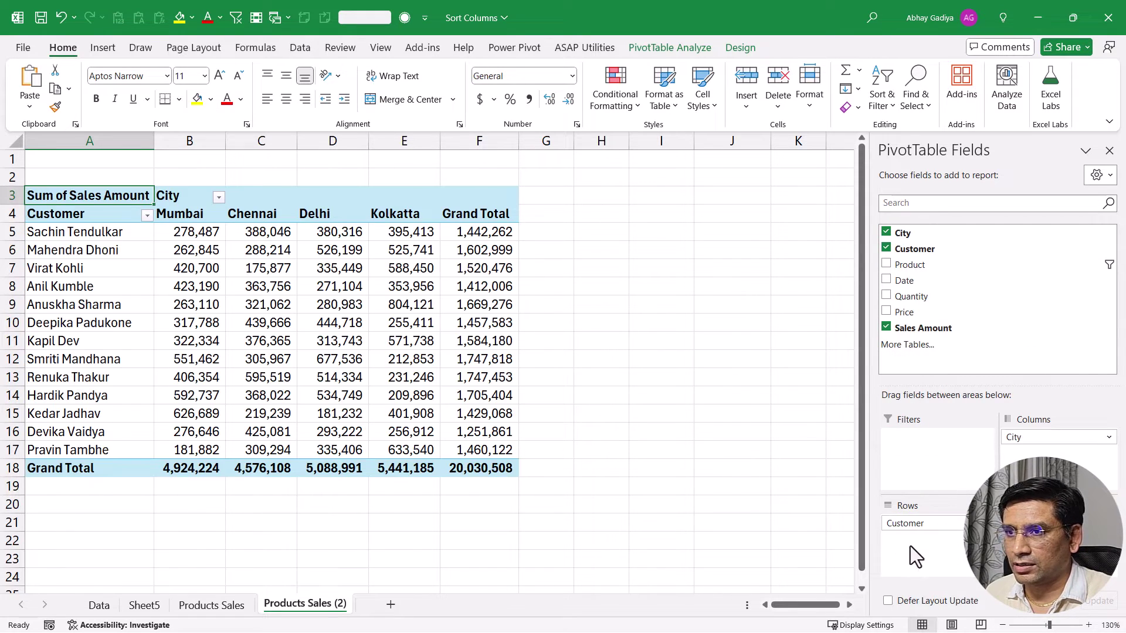
click(354, 315)
- Insert a Product slicer for the customer pivot and place it over columns H–J
click(664, 45)
click(440, 89)
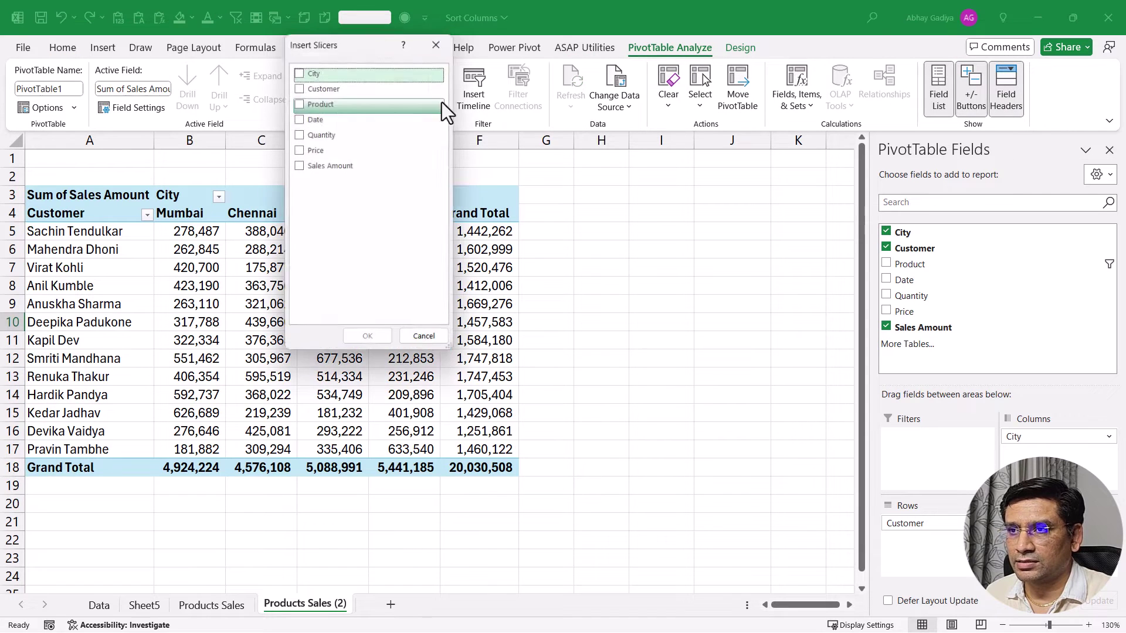
click(298, 103)
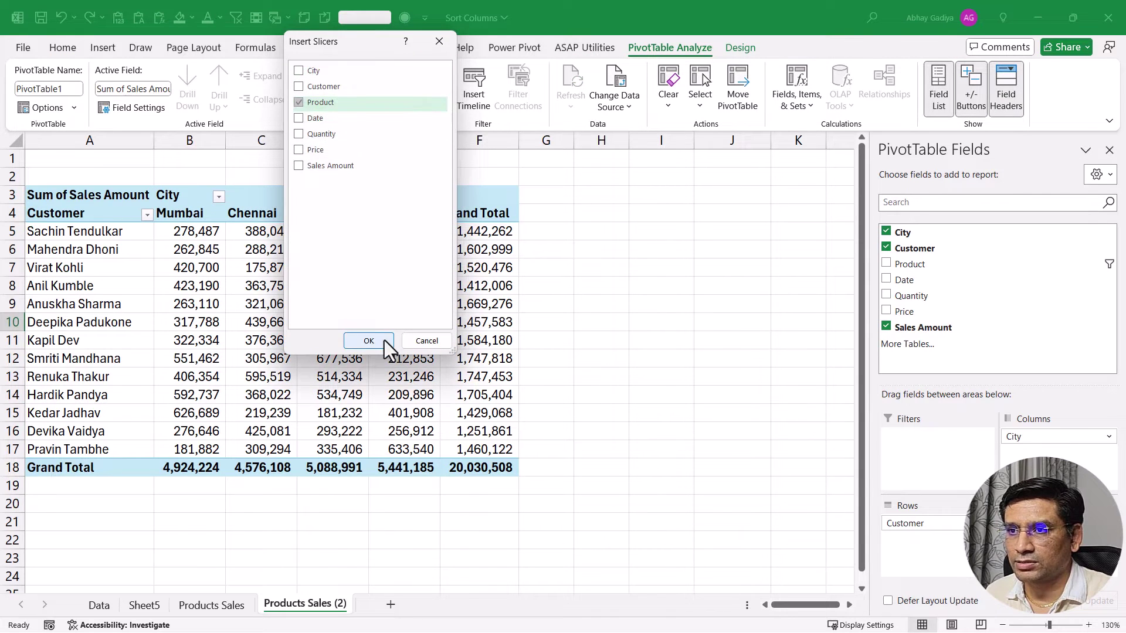
click(369, 341)
drag(416, 259, 644, 210)
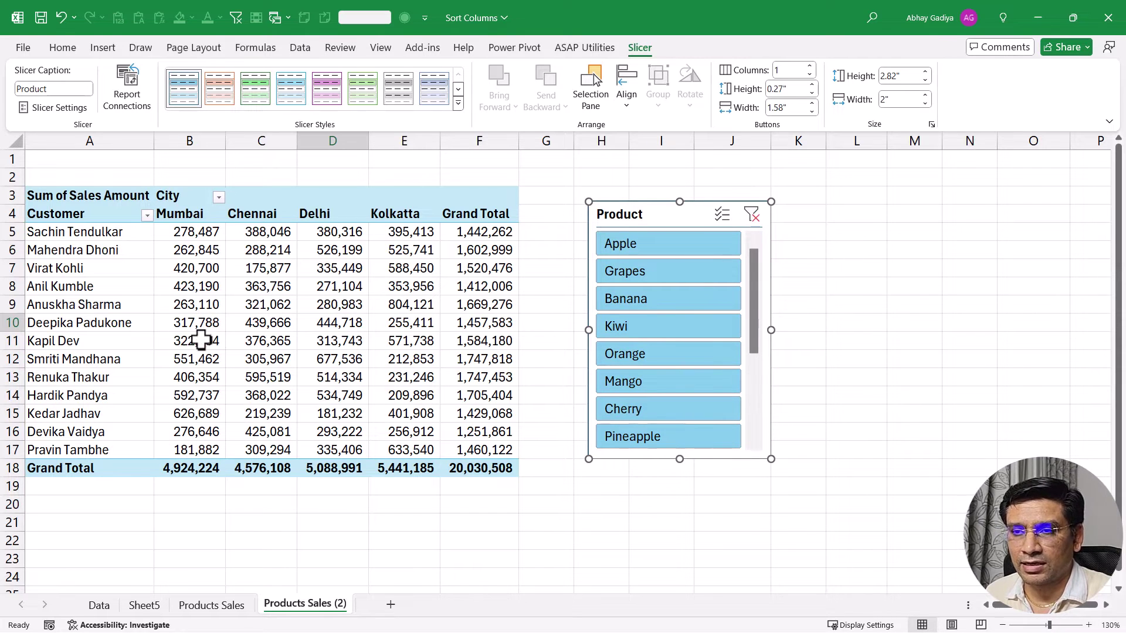
- Turn on the slicer's Multi-Select and deselect Apple and Banana
click(721, 214)
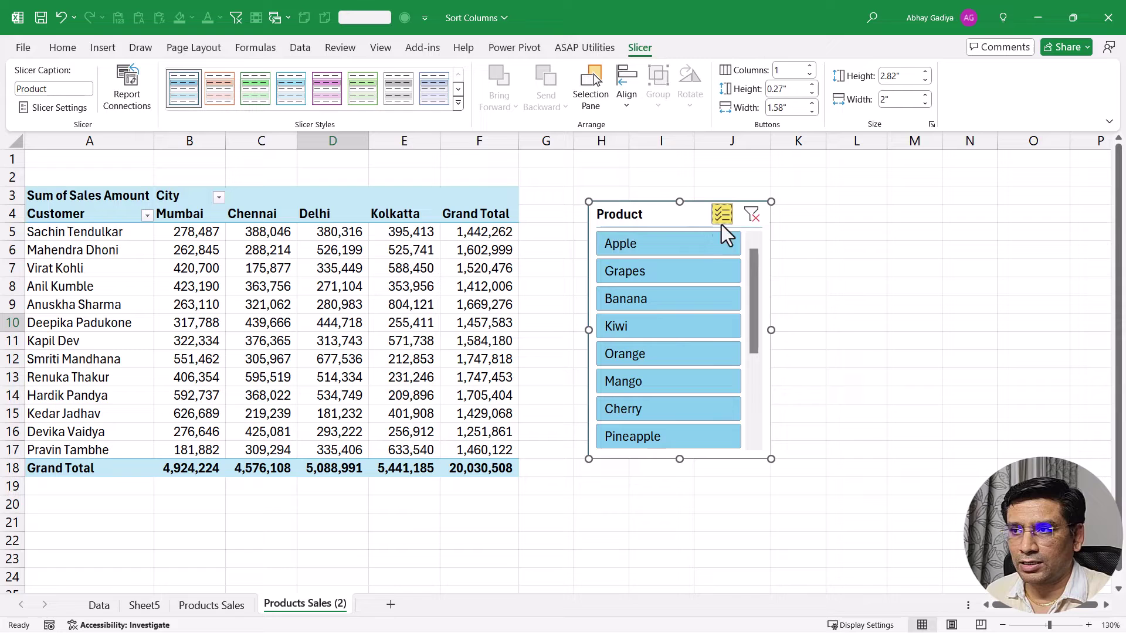
click(651, 248)
click(647, 300)
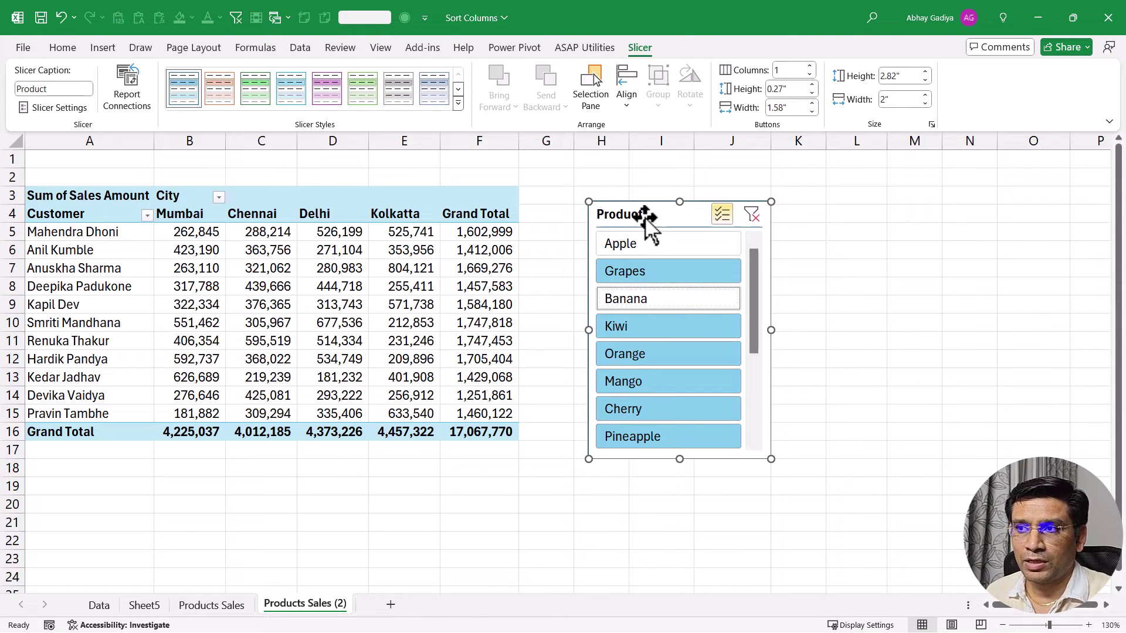
- Review the slicer's report connections without changes and glance at the Products Sales sheet
click(135, 101)
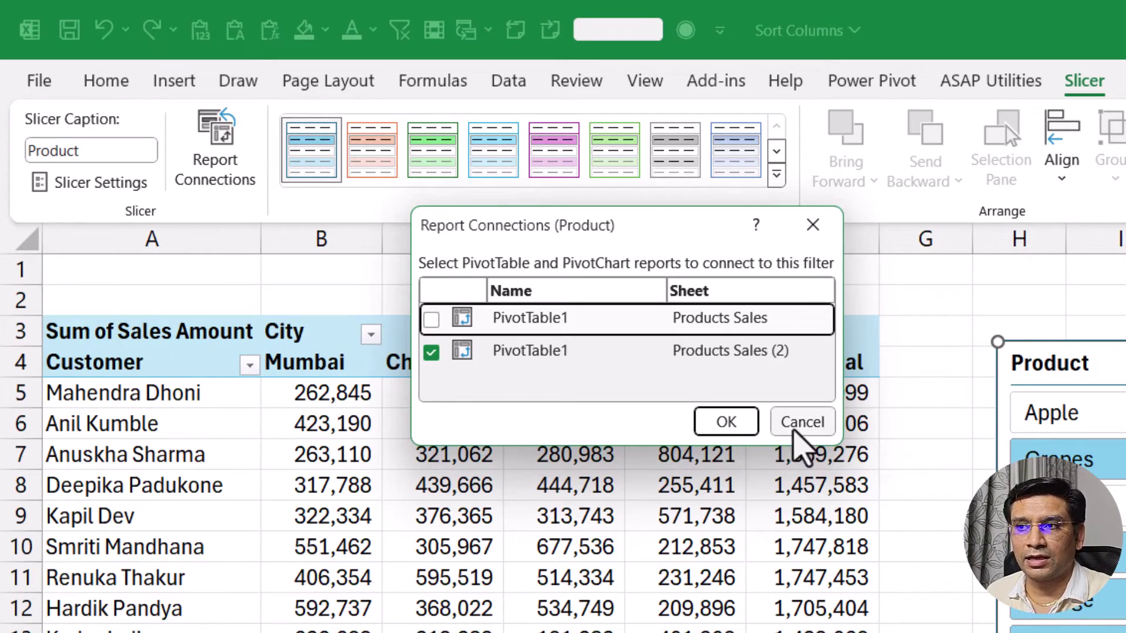
click(802, 422)
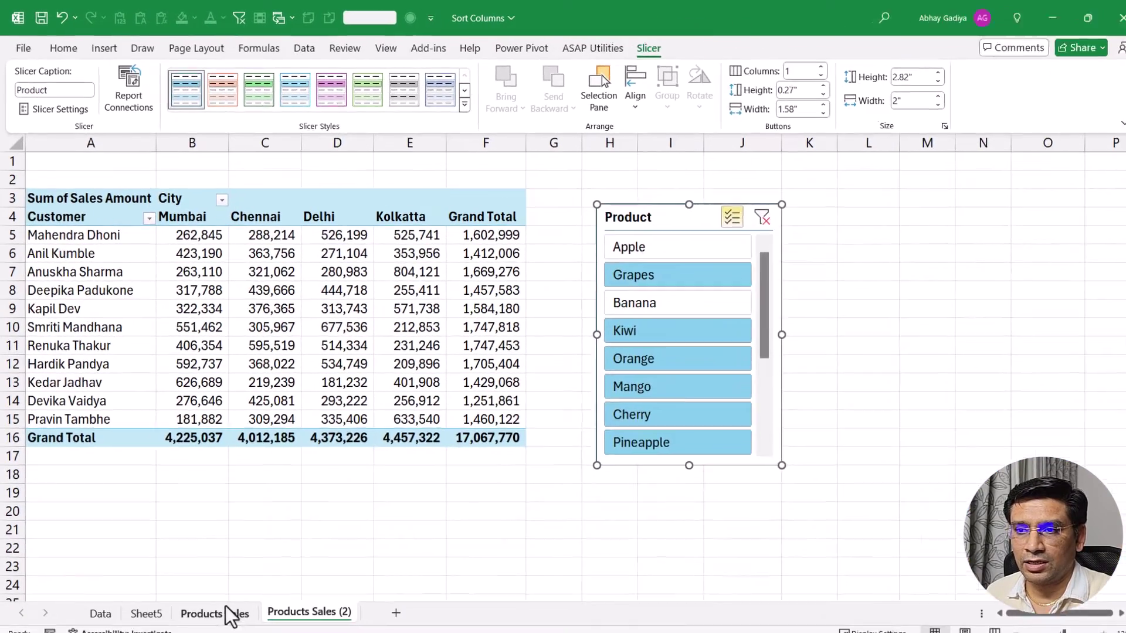
click(226, 610)
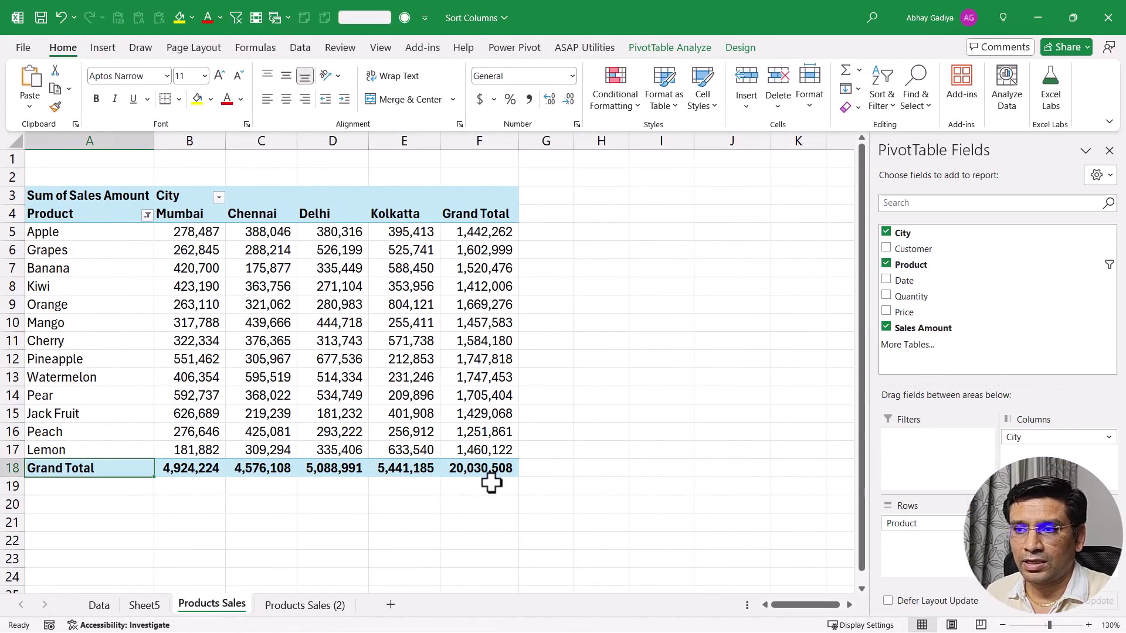
click(315, 607)
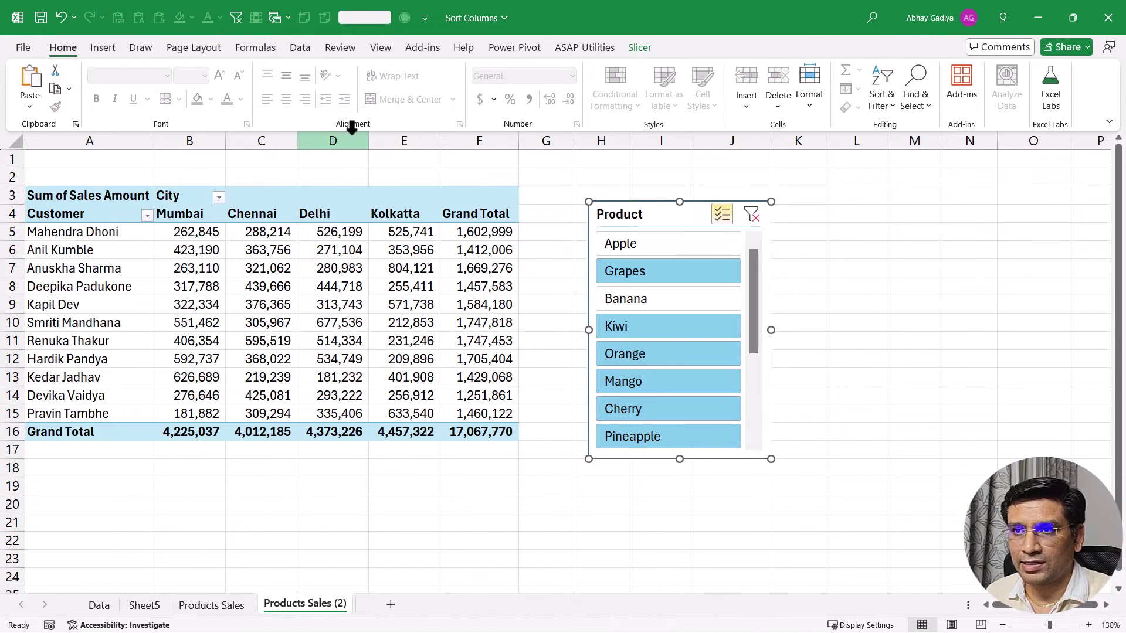
- Connect the slicer to the Products Sales pivot and check that Apple and Banana disappear there
click(635, 49)
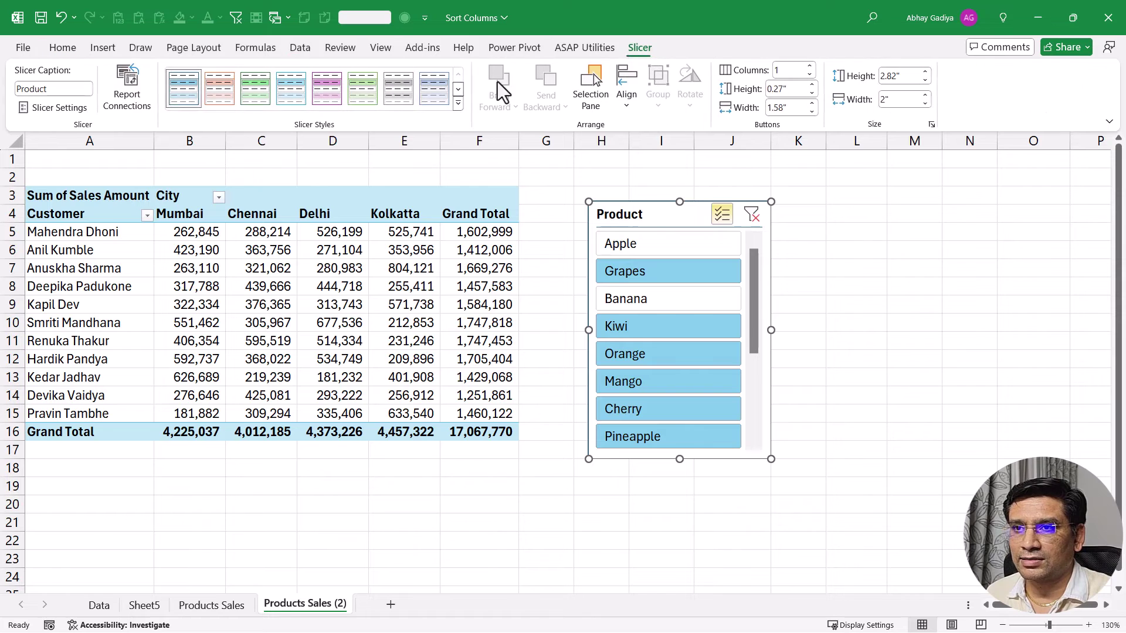
click(128, 93)
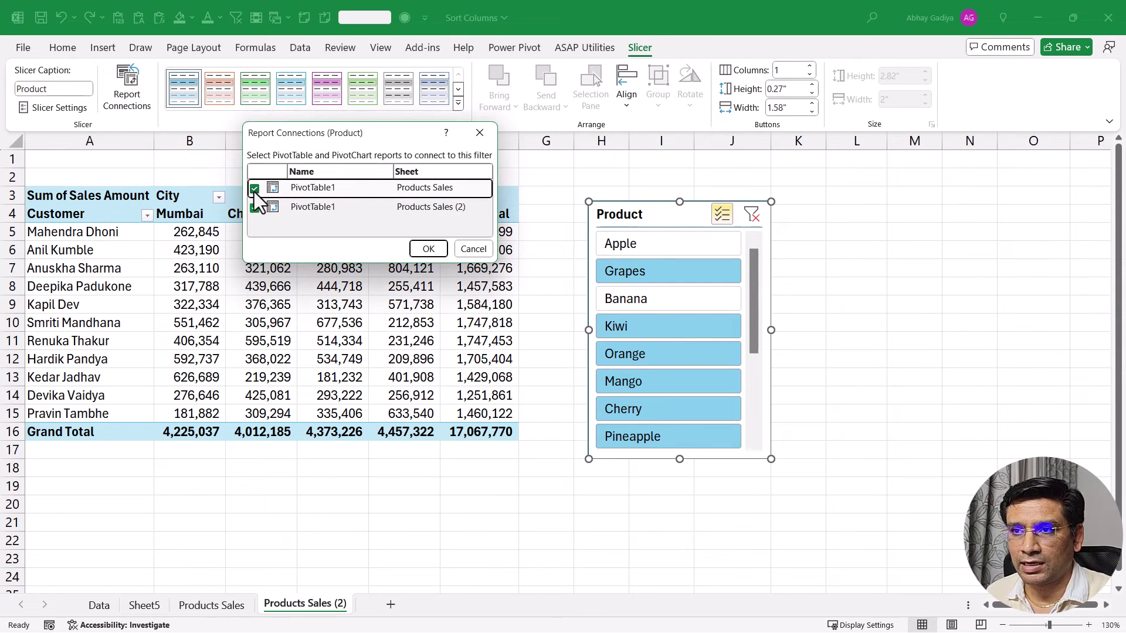
click(428, 248)
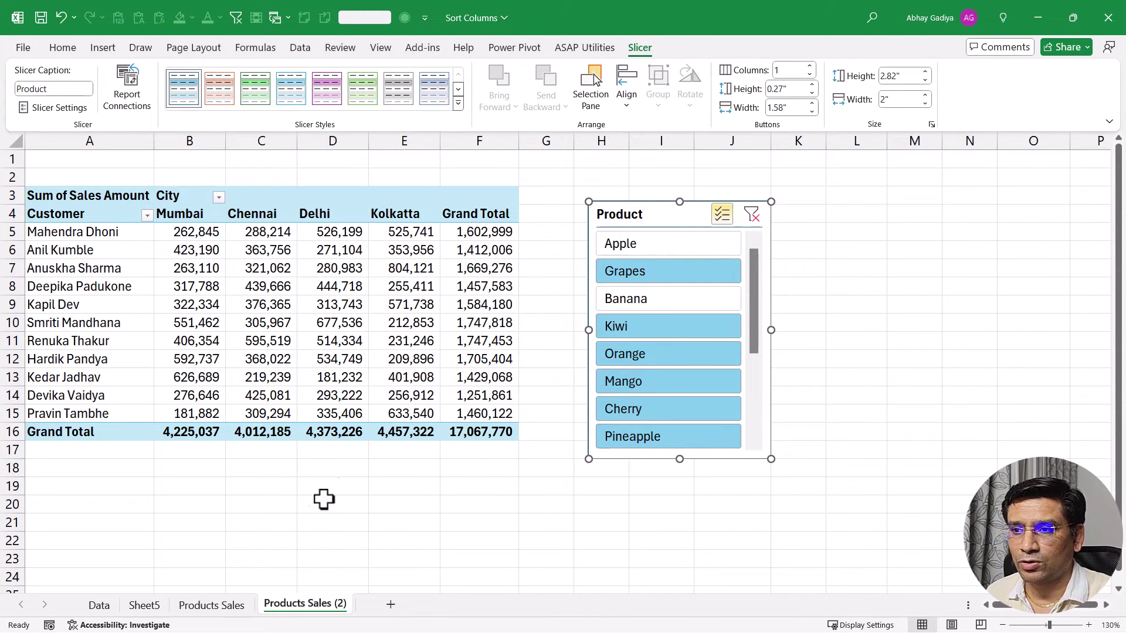
click(212, 605)
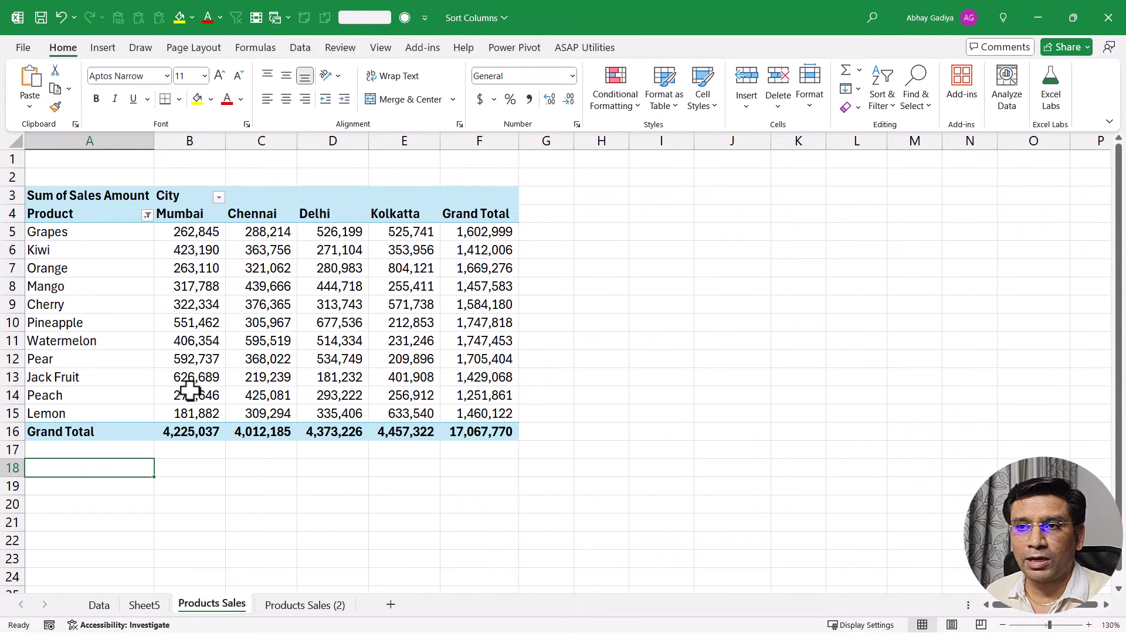
mouse_move(189, 391)
mouse_move(197, 339)
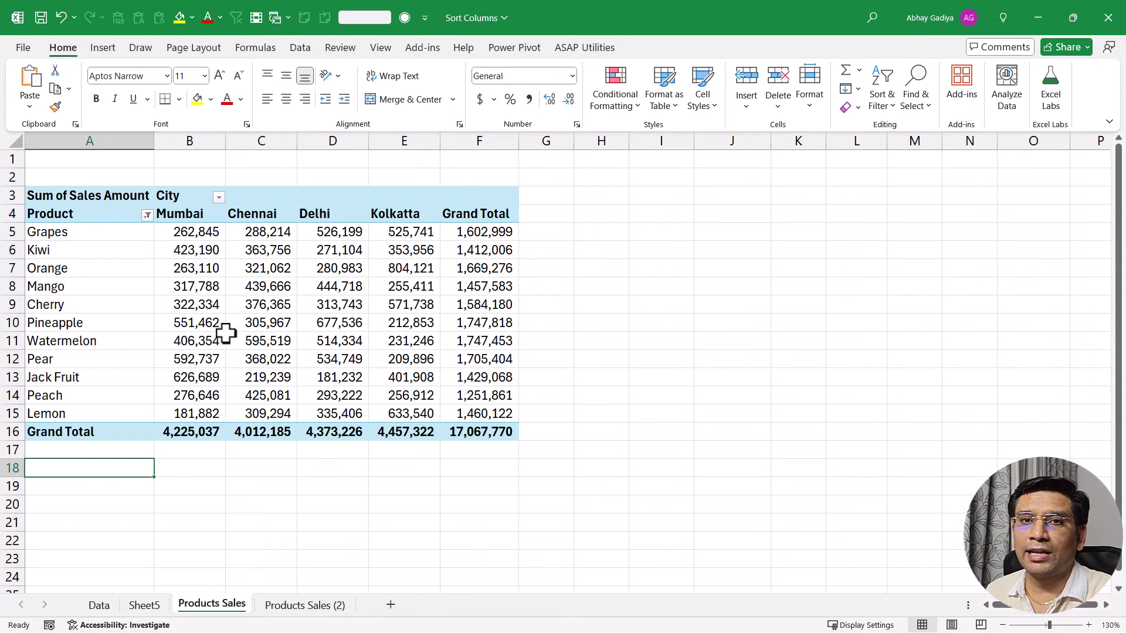
- On Products Sales (2), untick the Products Sales pivot in the slicer's report connections
click(305, 606)
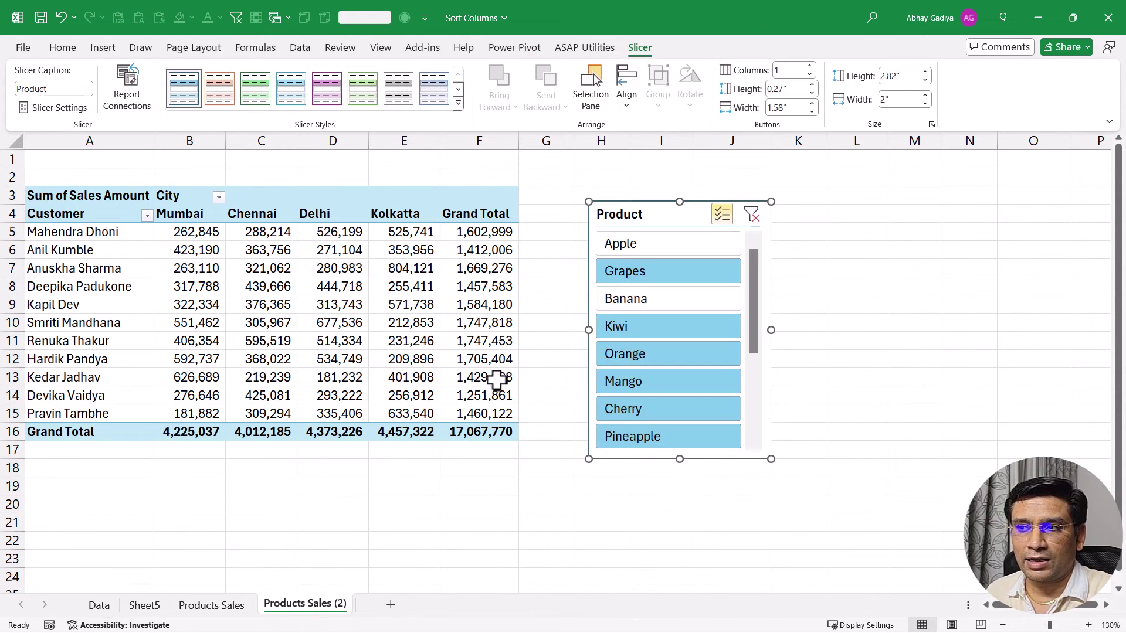
click(120, 99)
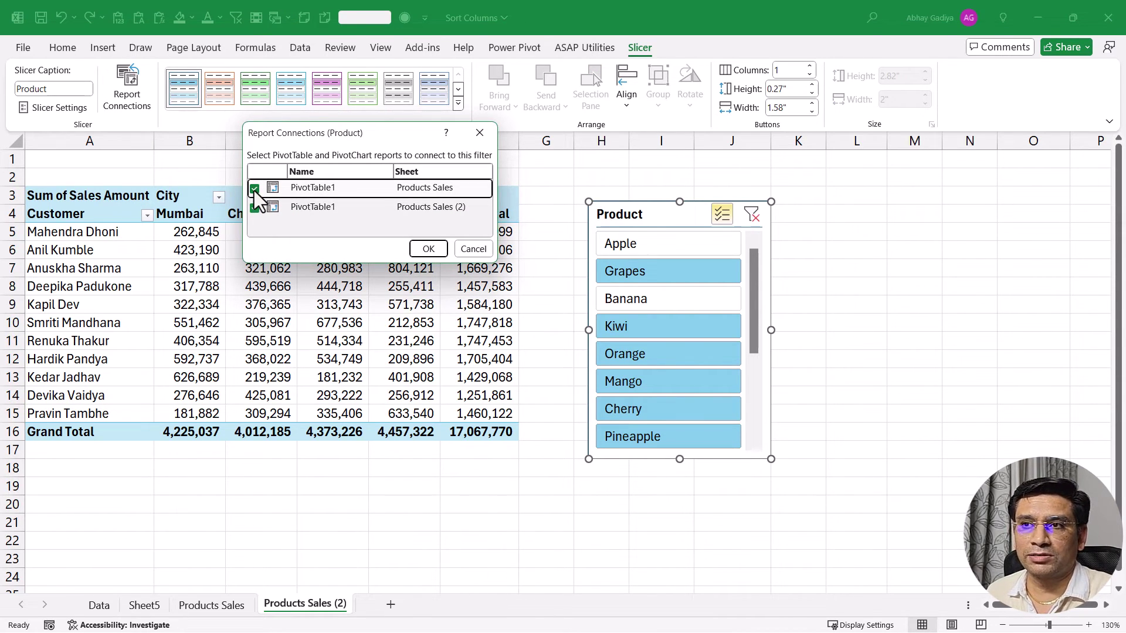
click(428, 252)
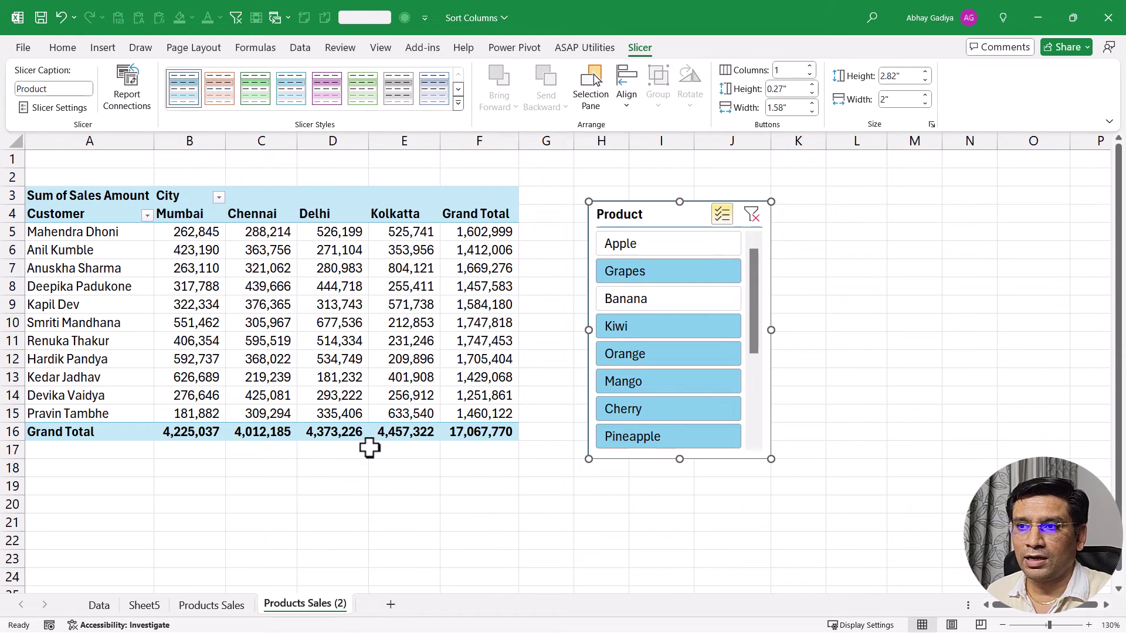
- Check the Products Sales pivot shows all 14 products again, grand total 23,142,046
click(216, 607)
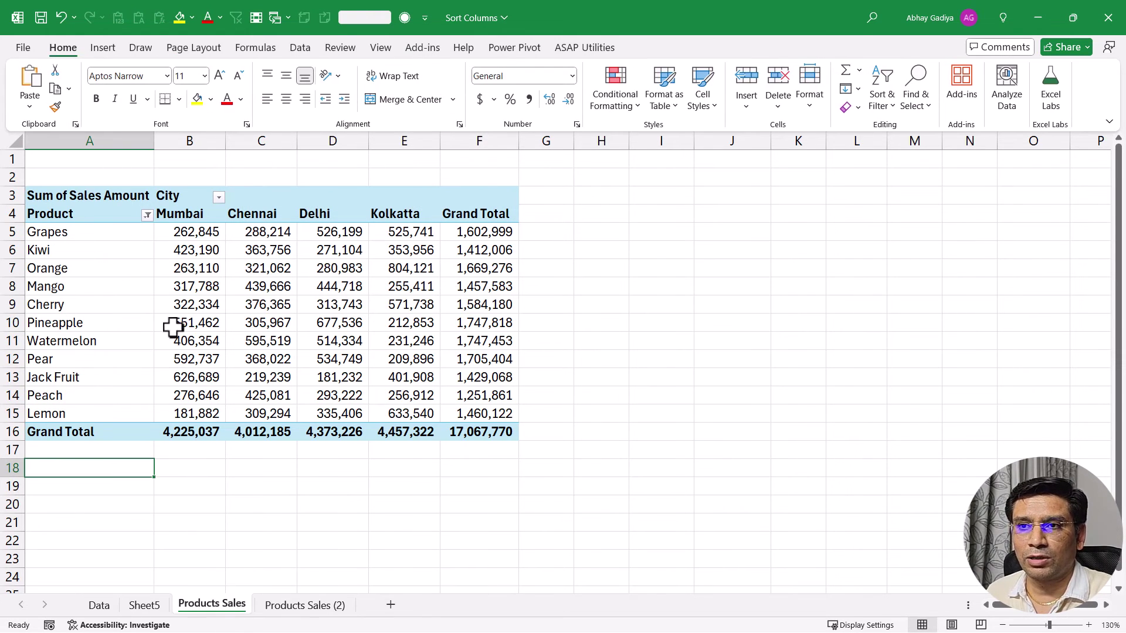
click(176, 289)
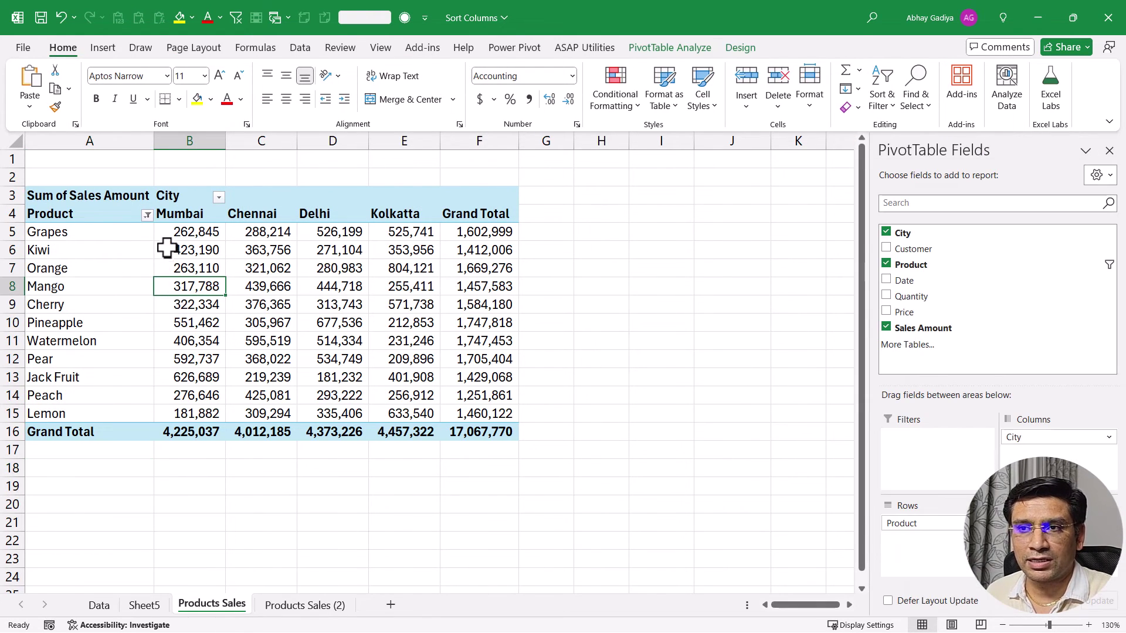
click(147, 215)
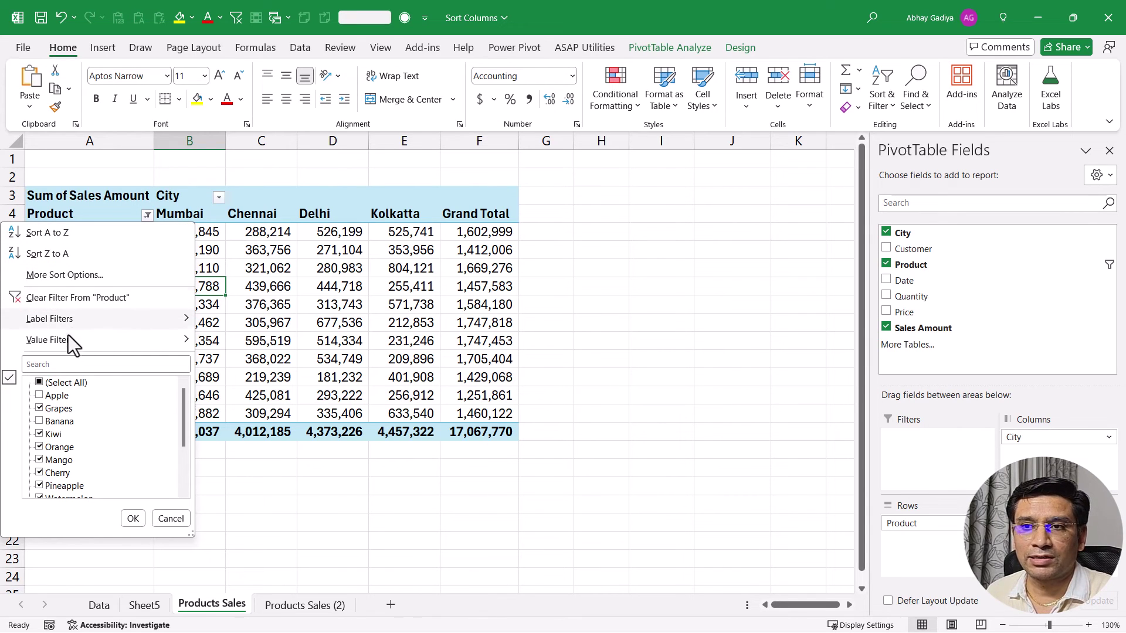
key(Escape)
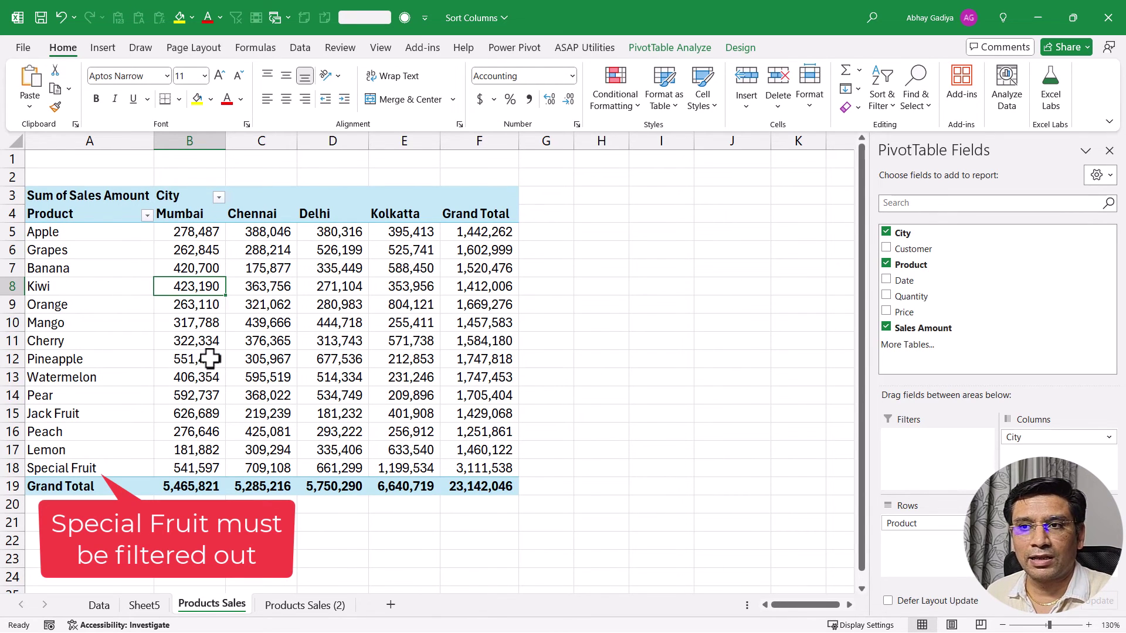
click(482, 480)
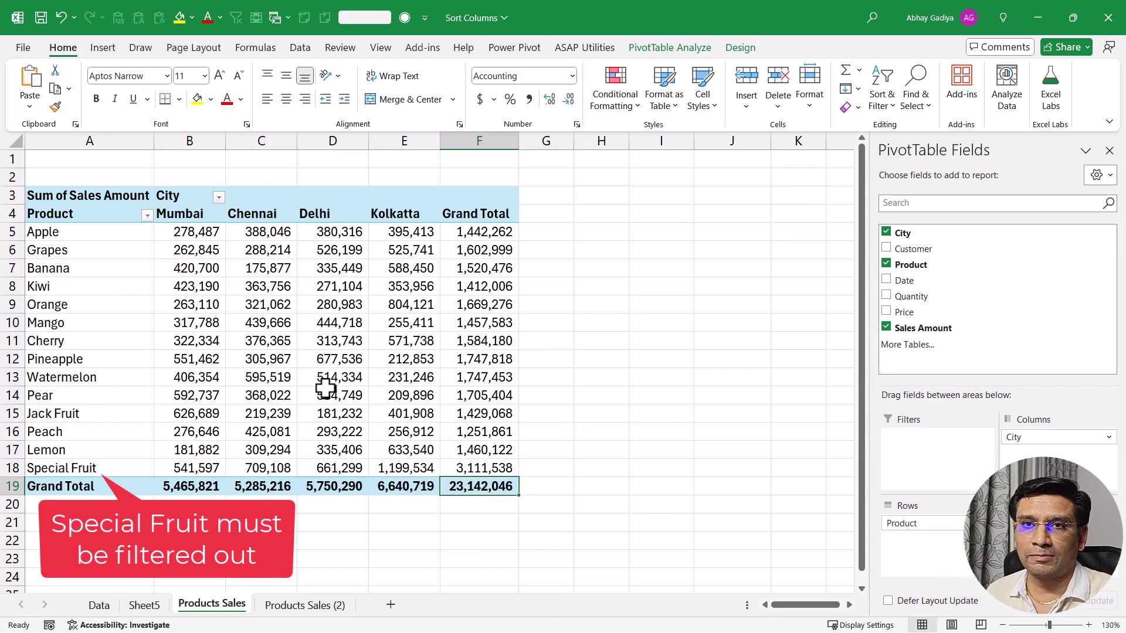
mouse_move(325, 387)
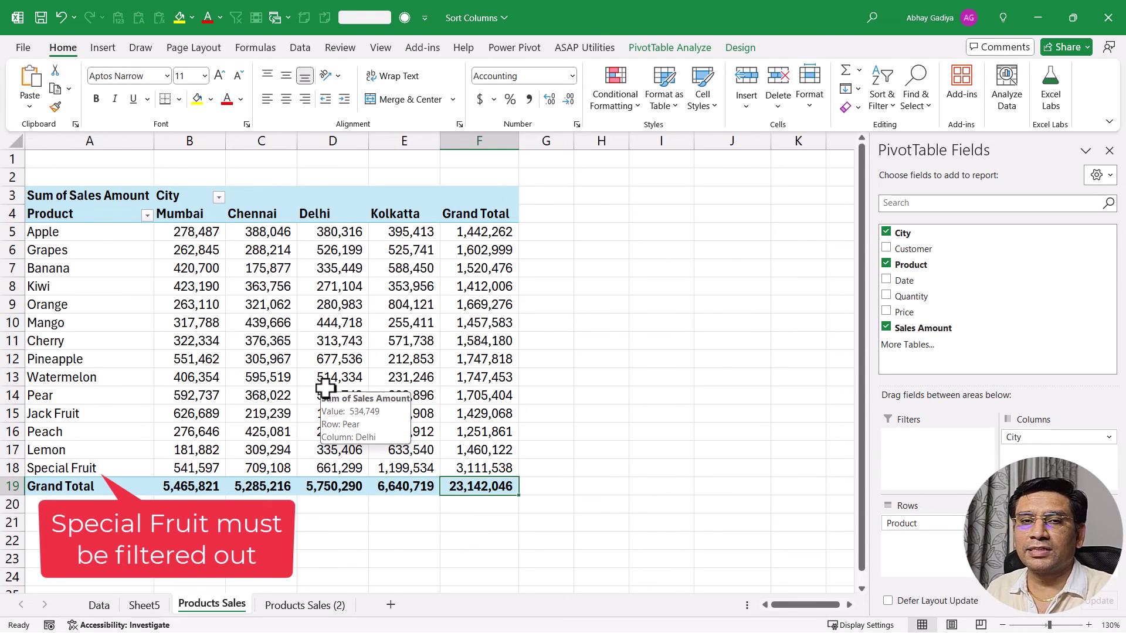